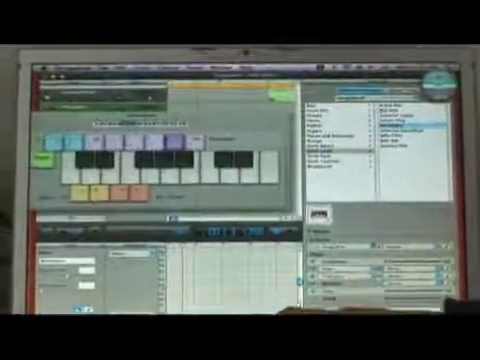
Step: Choose a new preset from the Moonbeam track's Generator pop-up in Track Info Details
left_click(330, 244)
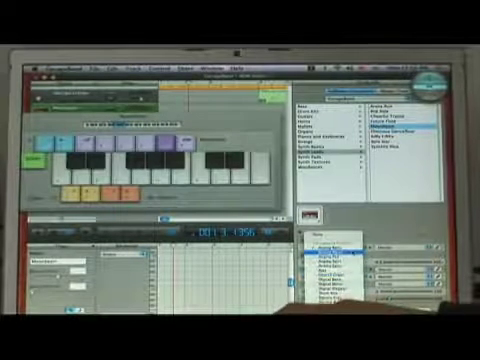
left_click(405, 247)
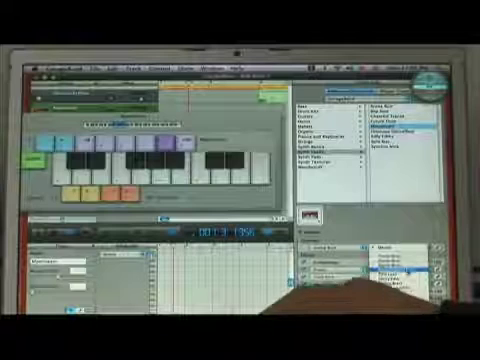
left_click(405, 268)
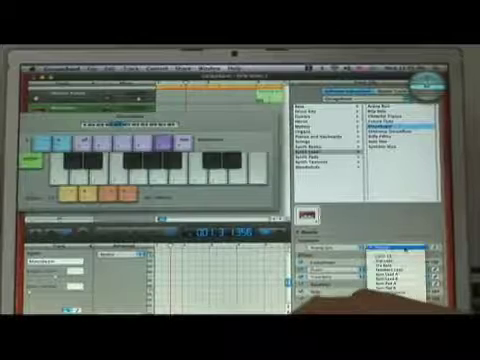
Step: Pick a preset from the open effect preset list in the Details section
left_click(385, 262)
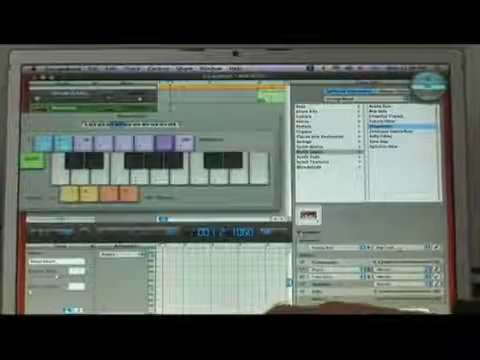
Step: Apply a preset from another Moonbeam effect slot's preset list
left_click(383, 247)
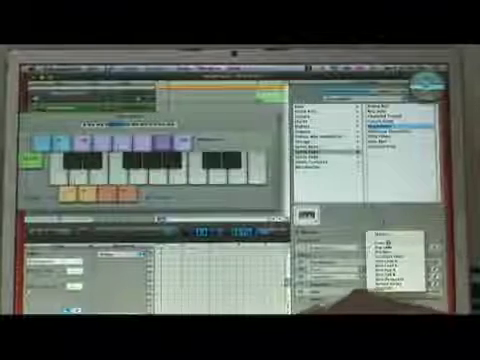
left_click(388, 268)
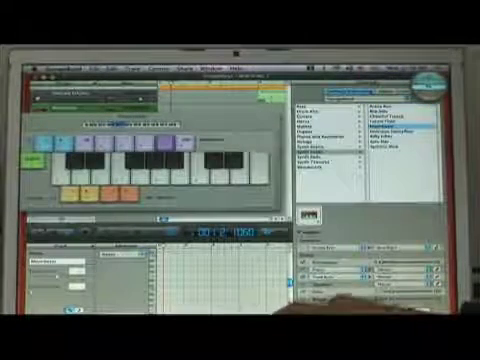
Step: Switch the track to the second Pianos and Keyboards instrument and dismiss the change alert
left_click(318, 137)
left_click(385, 114)
key("Return")
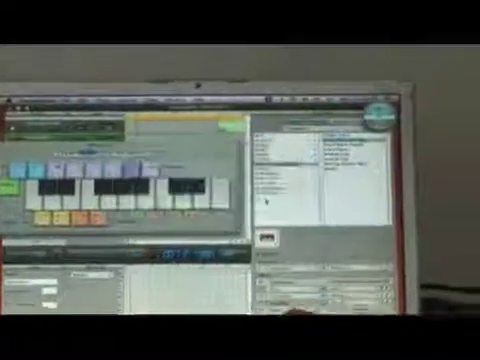